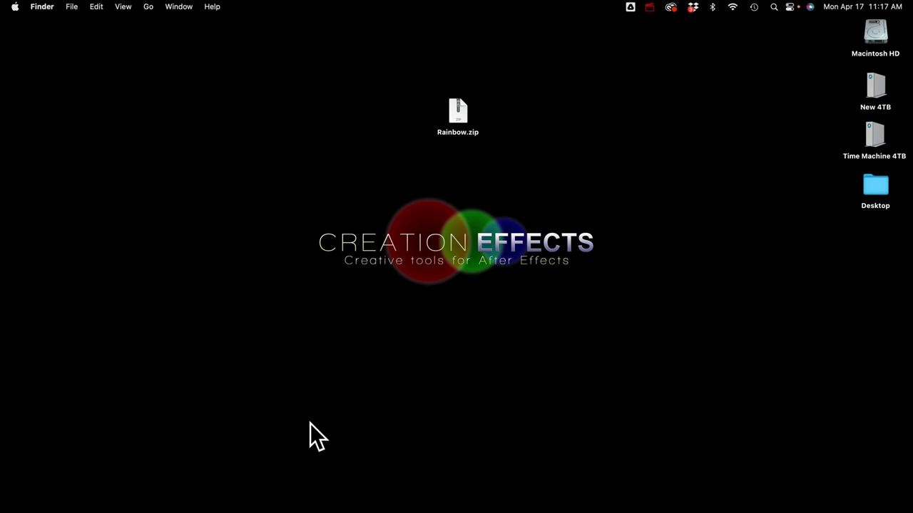
Step: Expand Rainbow.zip on the desktop to extract Rainbow.ffx
drag(469, 95, 581, 121)
click(506, 118)
double_click(506, 117)
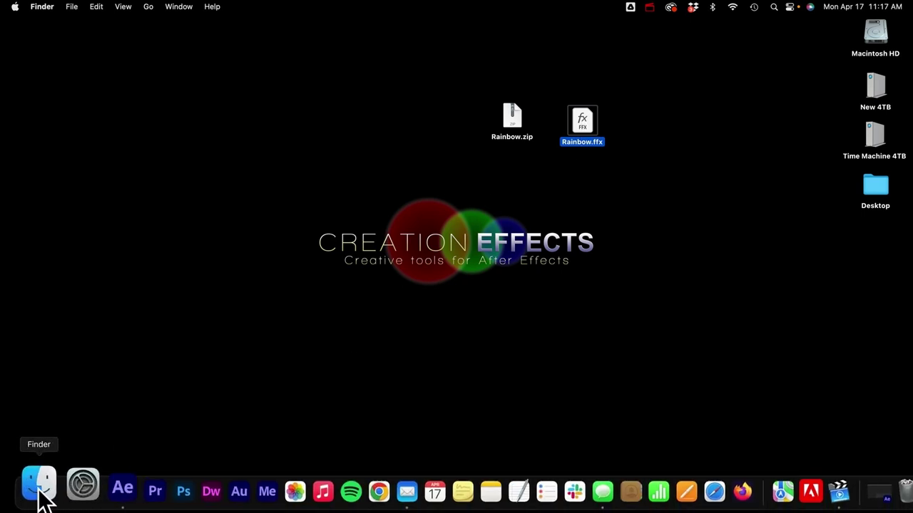
Step: Move Rainbow.ffx into Applications › Adobe After Effects 2023 › Presets › Creation Effects
click(37, 490)
scroll(85, 278, down, 5)
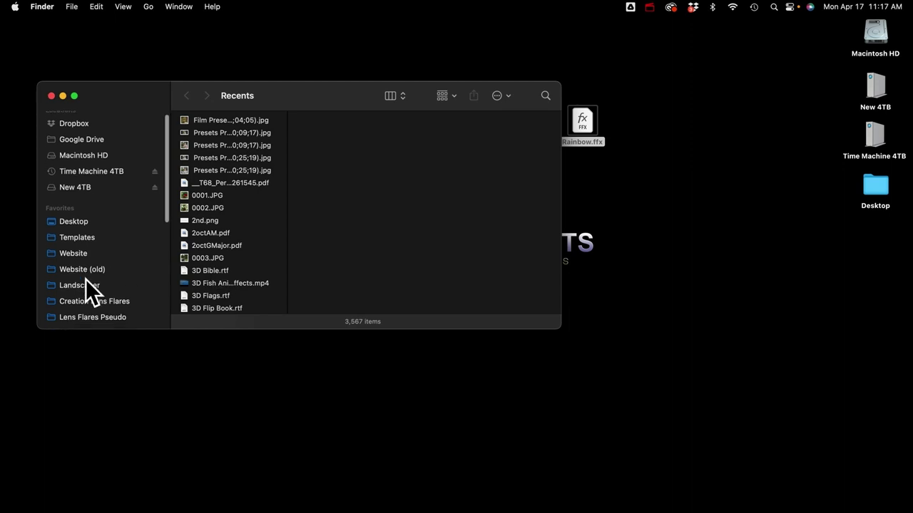
click(87, 284)
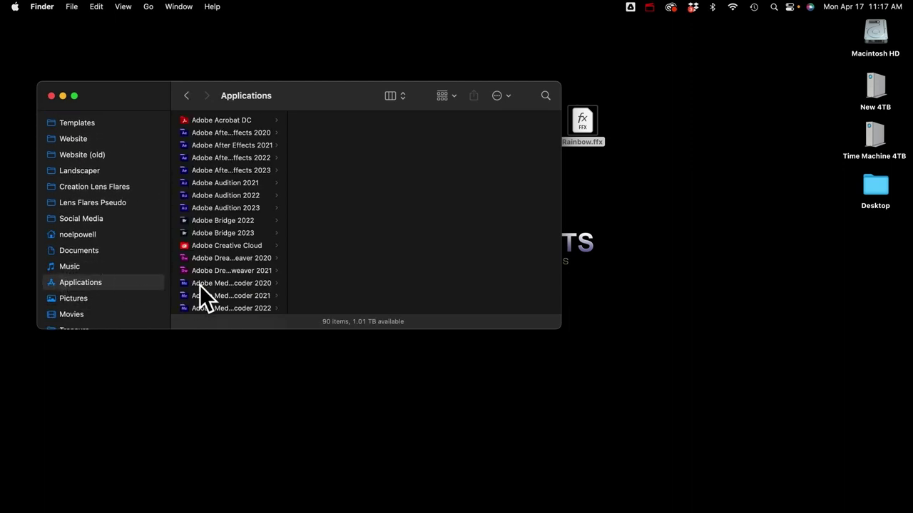
click(242, 170)
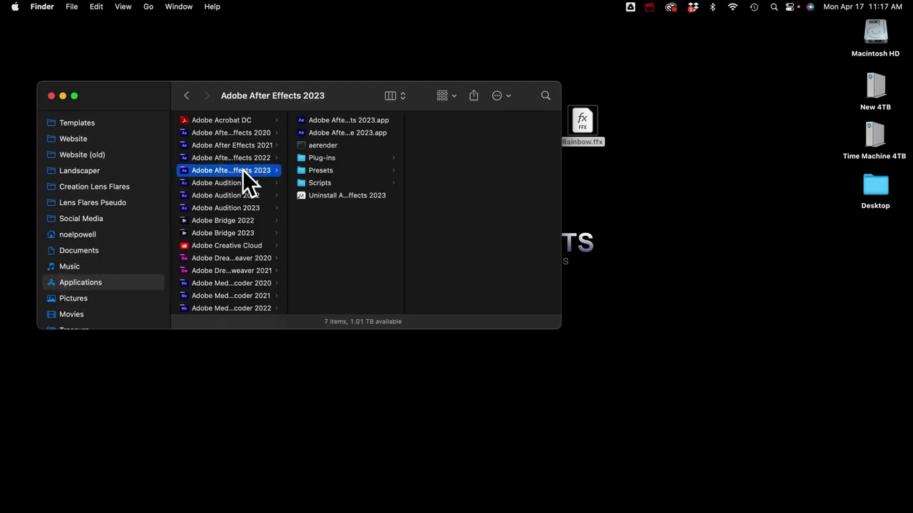
click(322, 170)
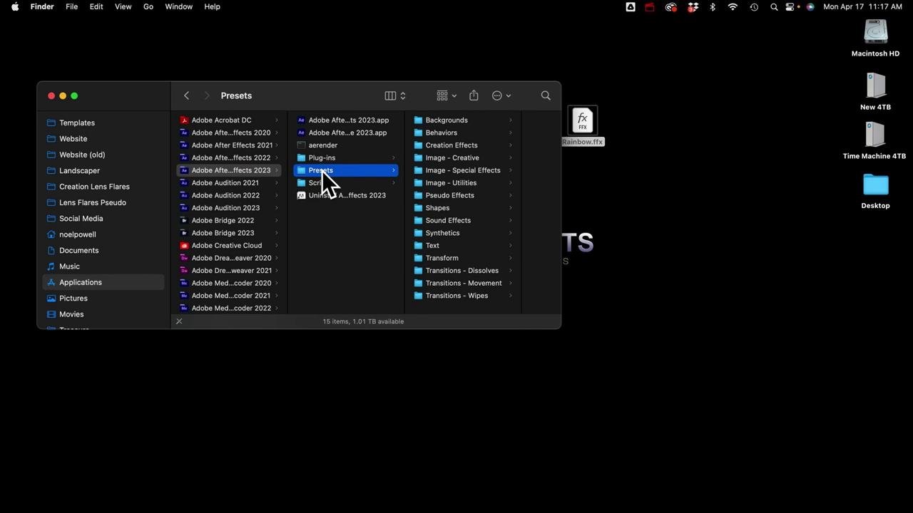
click(446, 146)
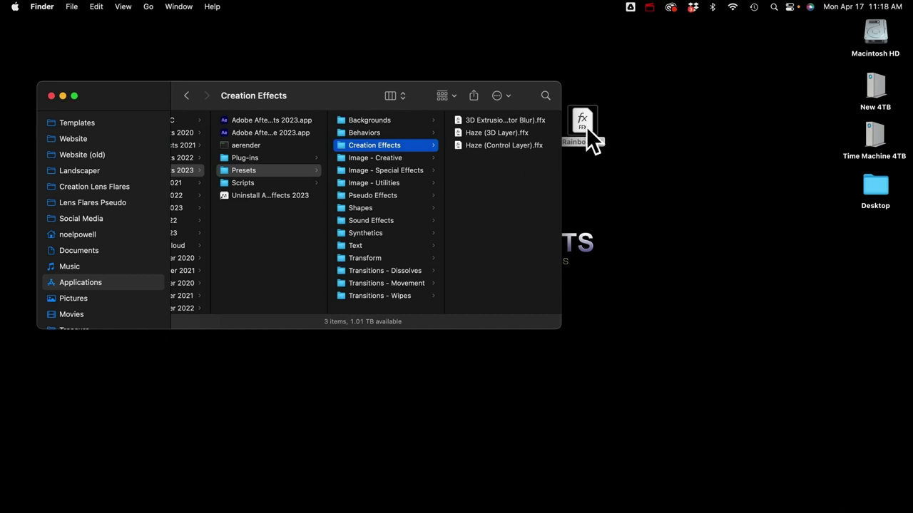
drag(583, 125, 498, 181)
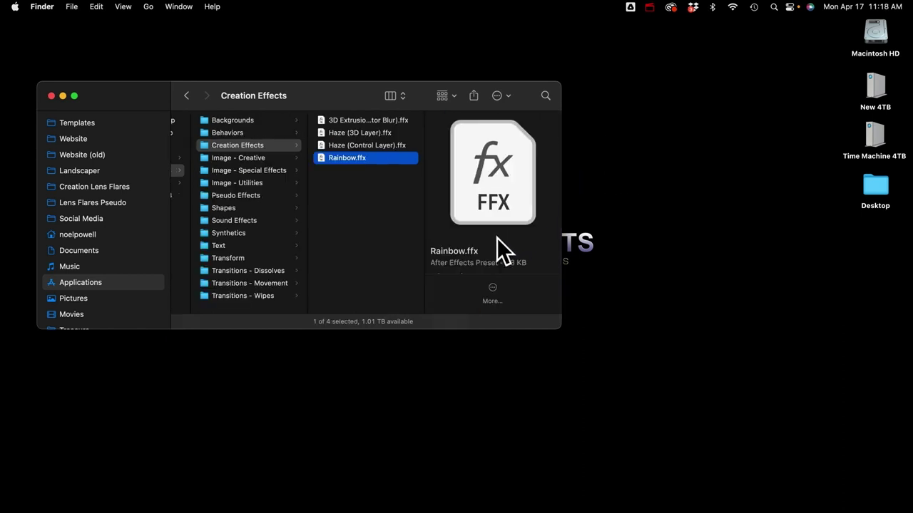
click(93, 487)
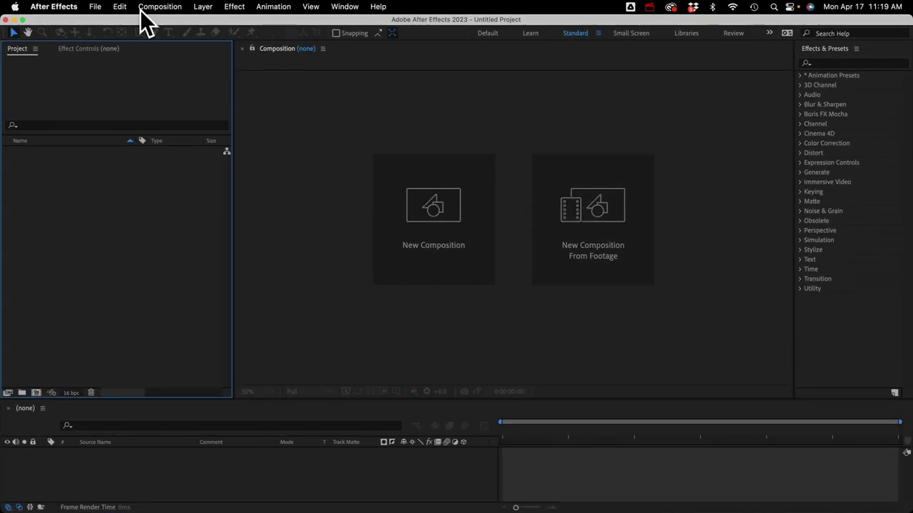
Step: Create a new composition, Comp 1, accepting the default 1920×1080 settings
click(145, 8)
click(147, 23)
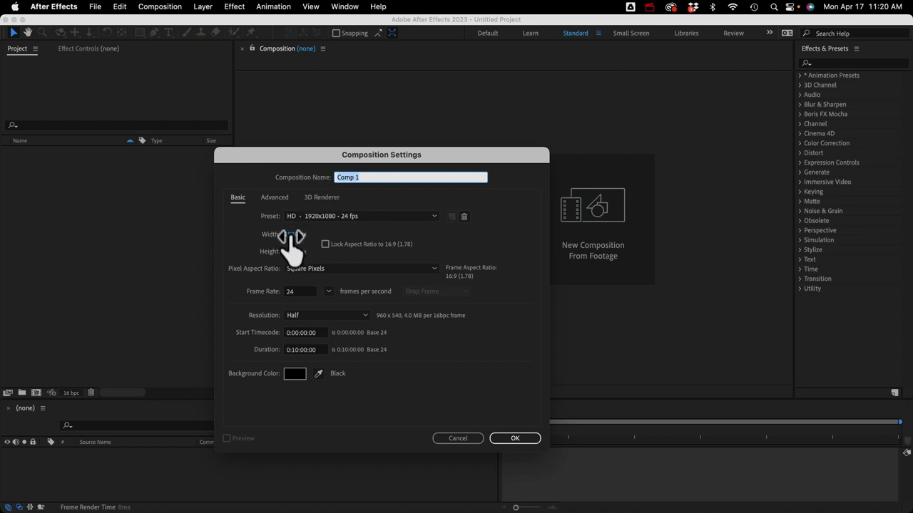
click(517, 437)
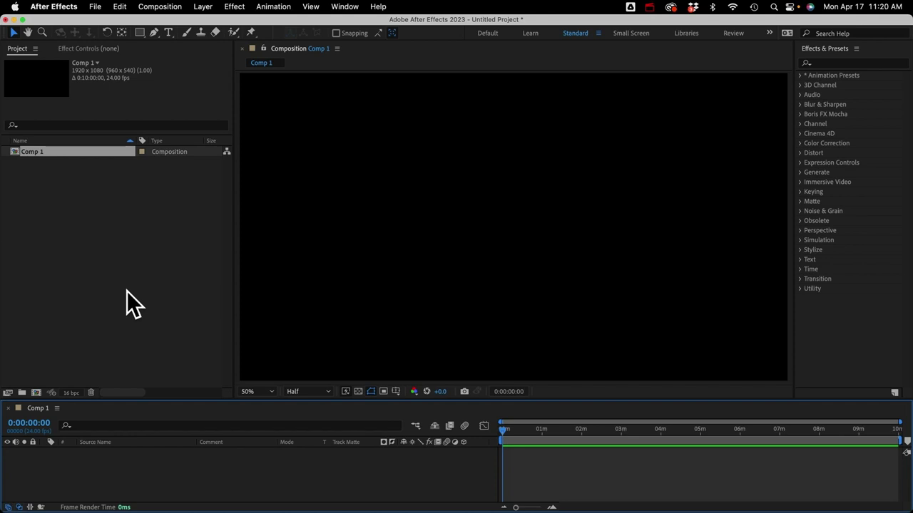
Step: Add a white comp-sized solid layer named Rainbow
click(201, 6)
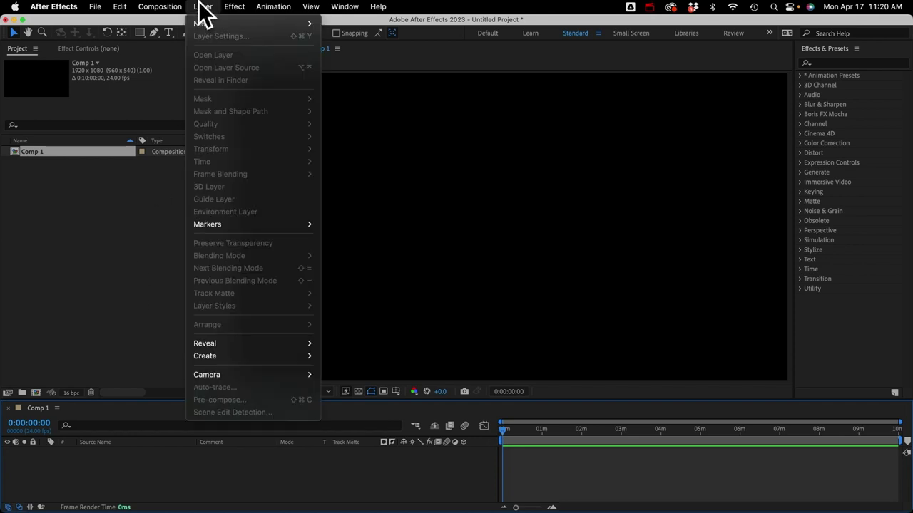
mouse_move(203, 24)
click(345, 36)
drag(787, 146, 549, 113)
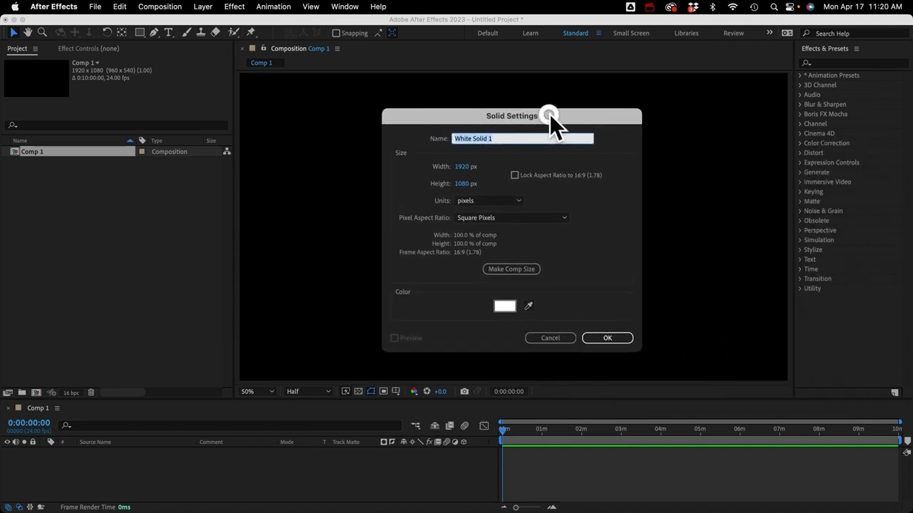
click(508, 269)
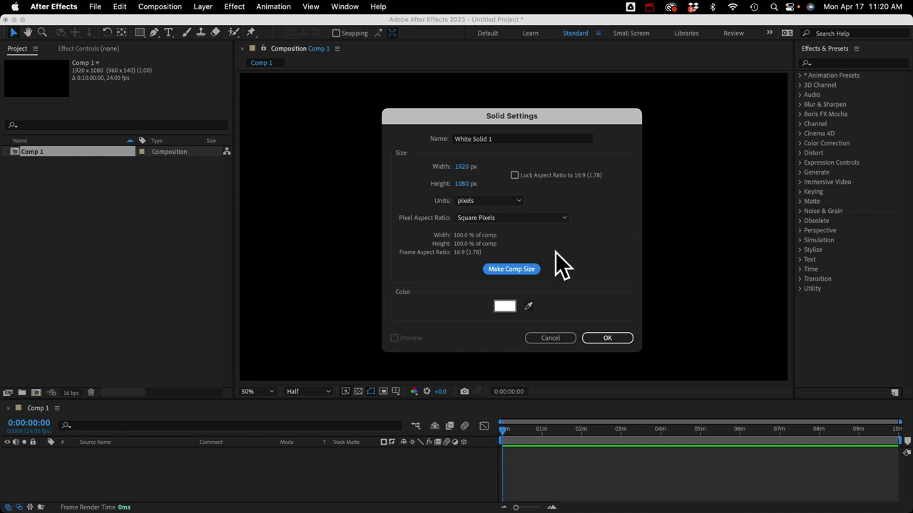
click(503, 136)
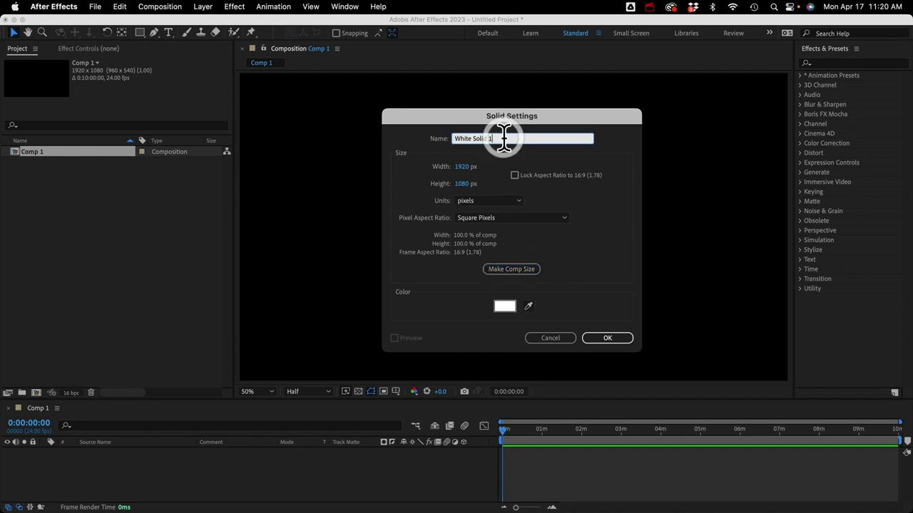
key(super+a)
text(Rainbow)
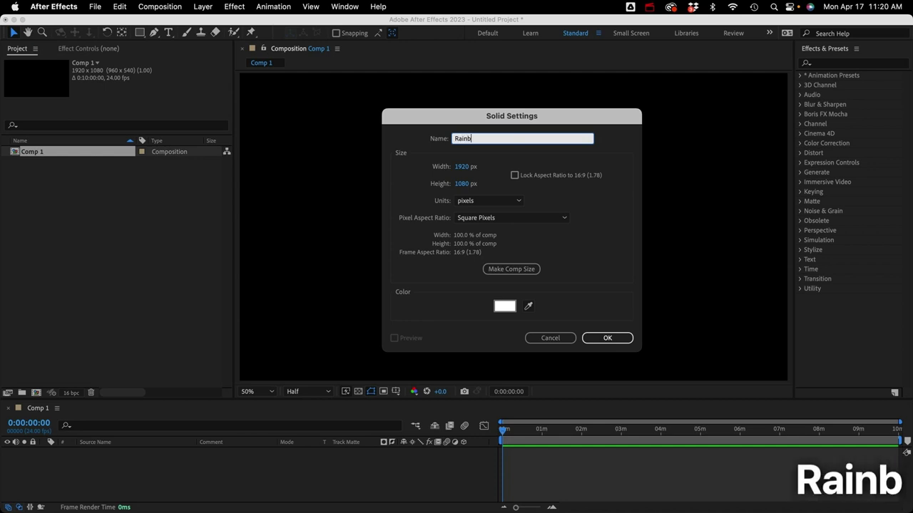
click(599, 339)
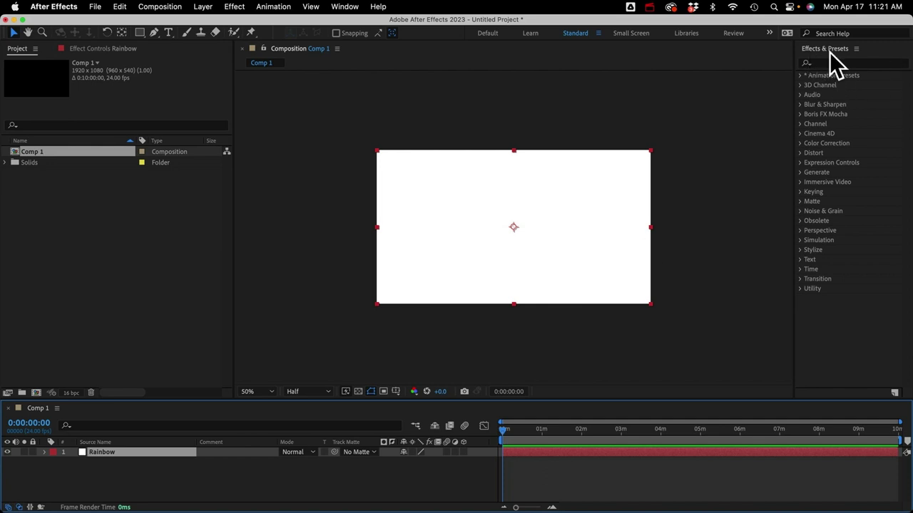
Step: In Effects & Presets, expand Animation Presets › Presets › Creation Effects and select Rainbow
click(346, 8)
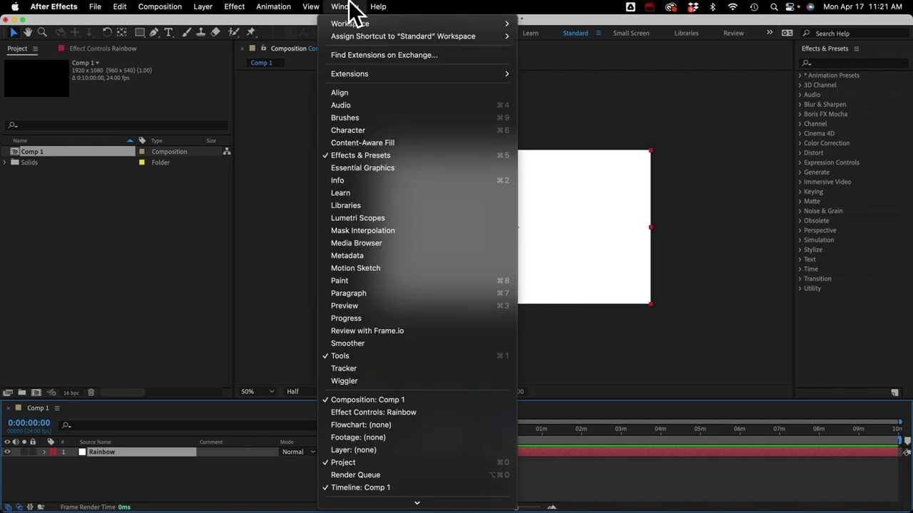
click(873, 356)
click(801, 75)
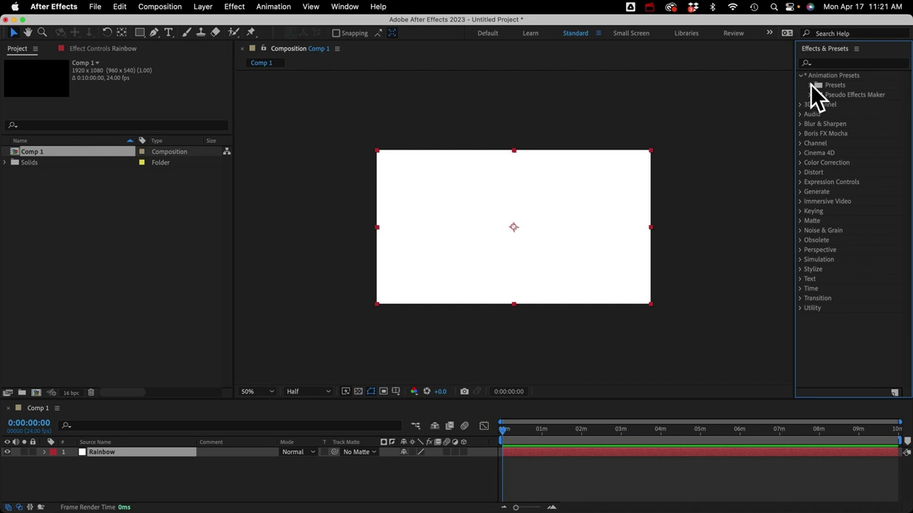
click(809, 85)
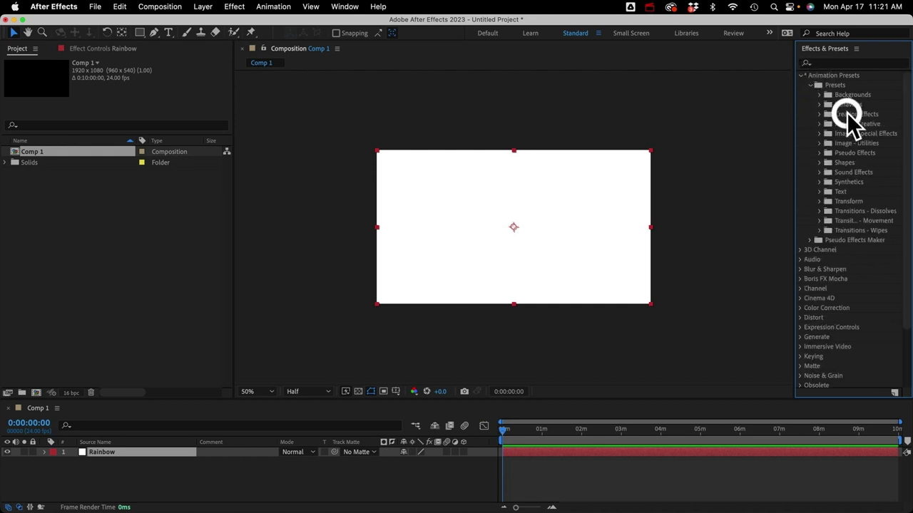
click(820, 115)
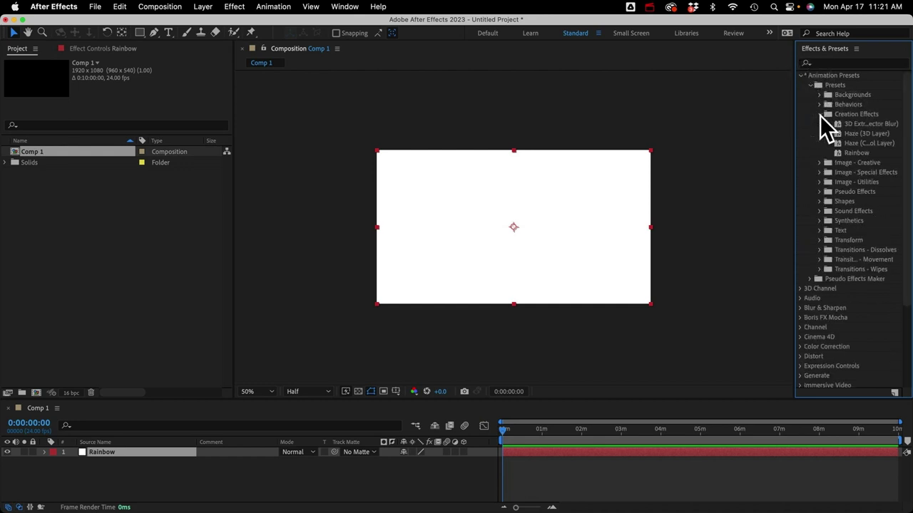
click(859, 153)
Step: Apply the Rainbow preset, collapse all effects, and expand only Rainbow Controls
double_click(856, 153)
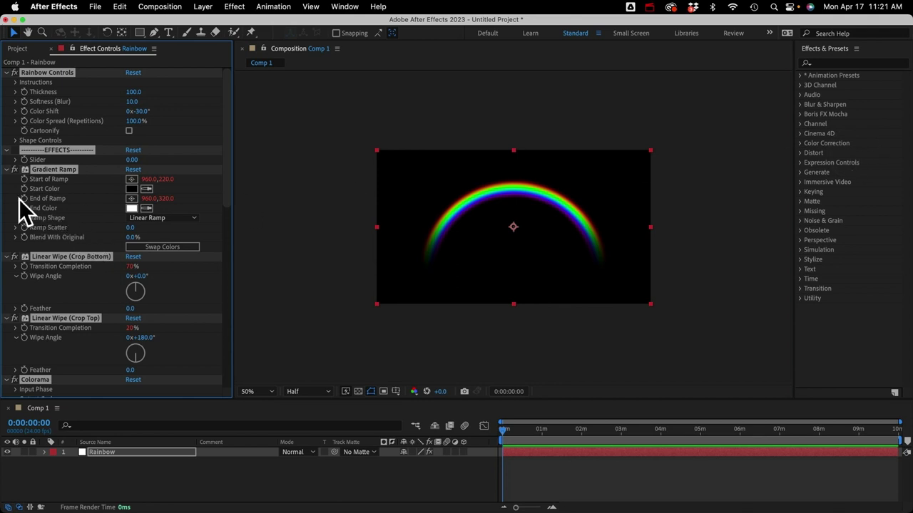
super+click(7, 169)
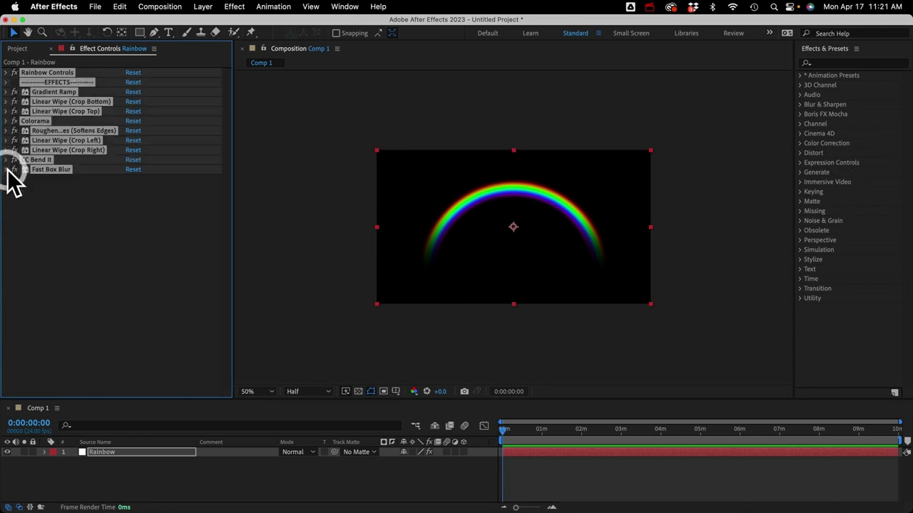
click(37, 72)
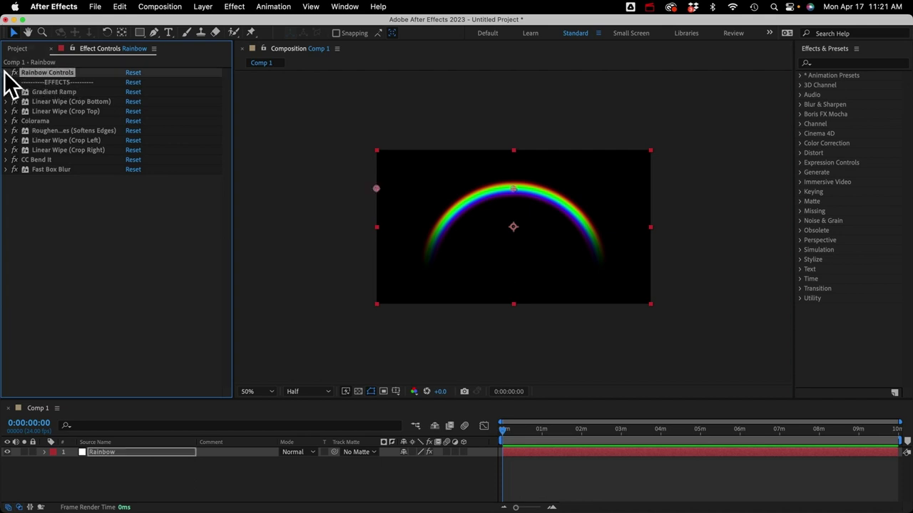
click(7, 73)
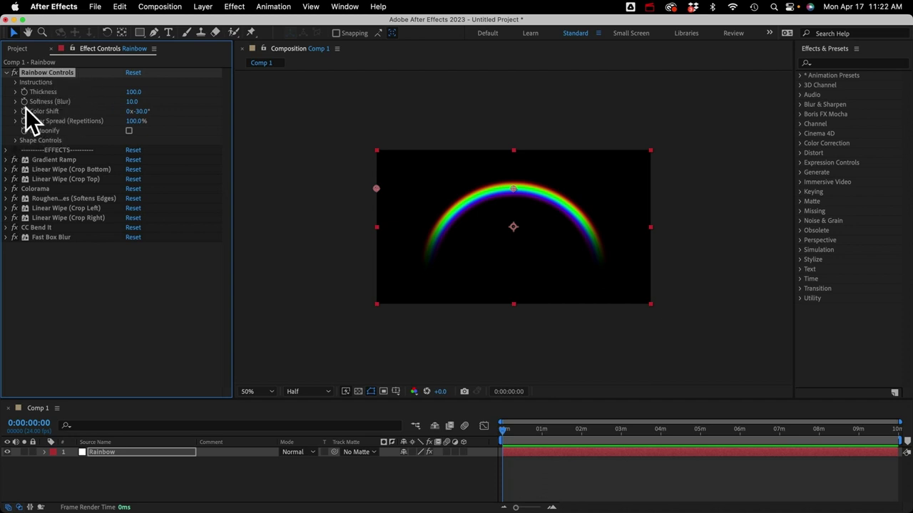
click(15, 82)
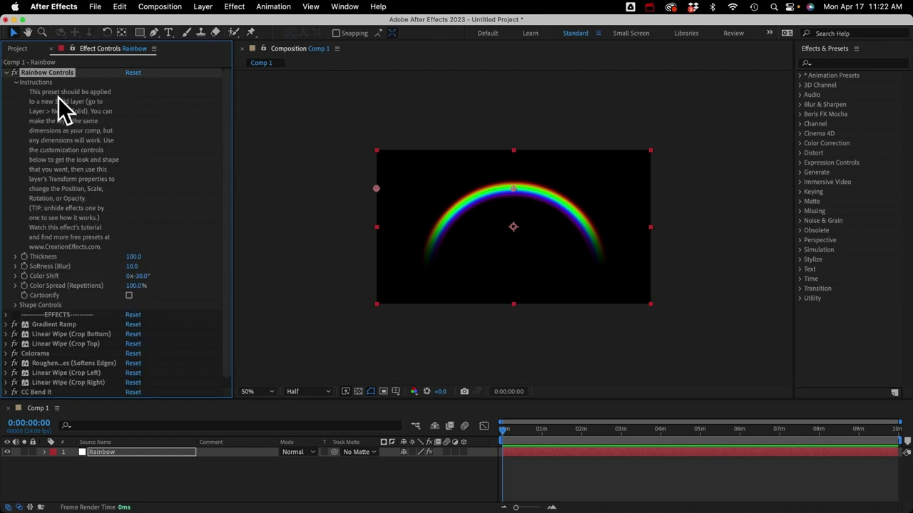
click(15, 83)
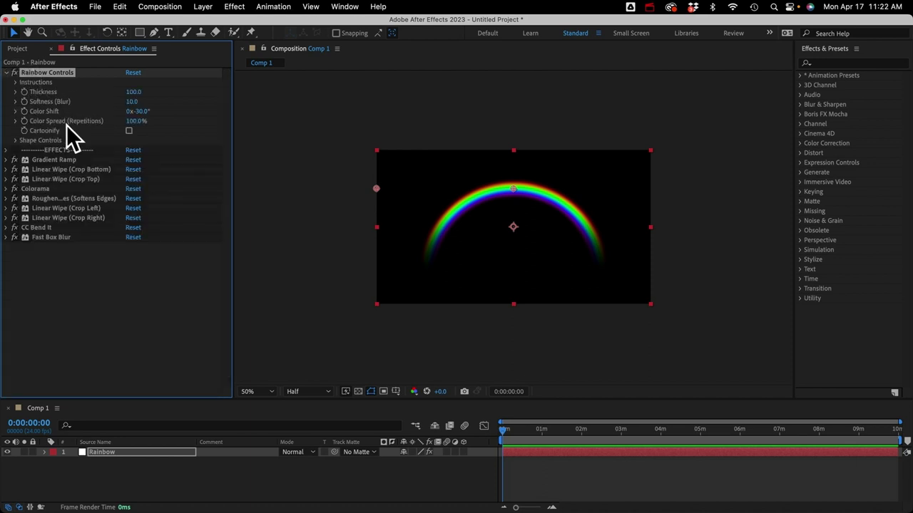
click(54, 152)
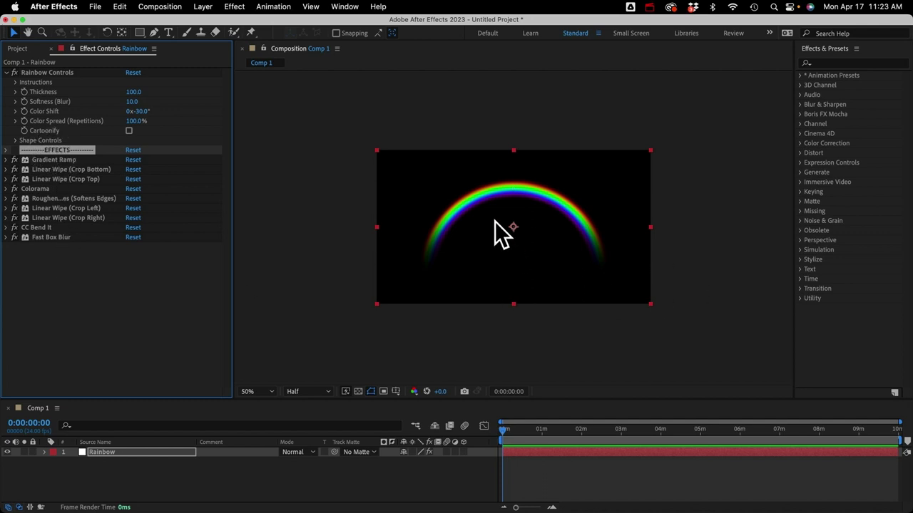
Step: Disable every effect from Gradient Ramp down, then re-enable Gradient Ramp alone
click(16, 140)
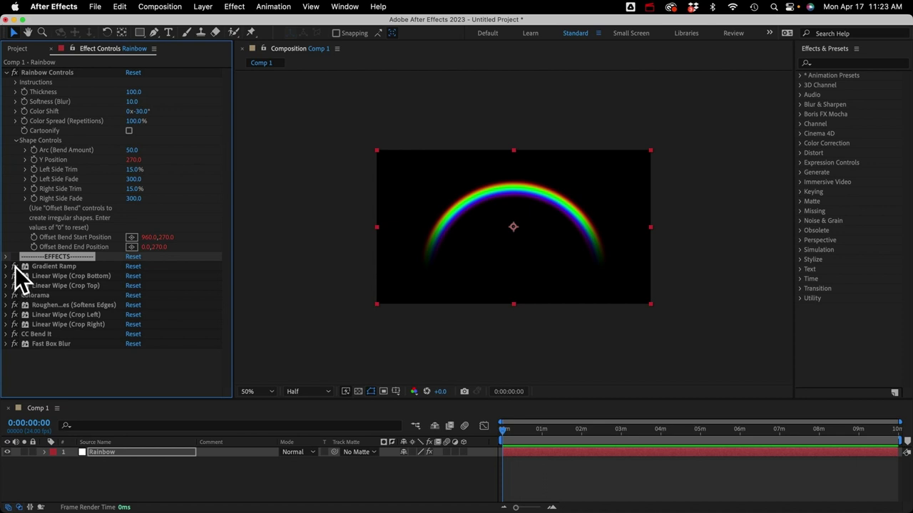
drag(14, 266, 14, 367)
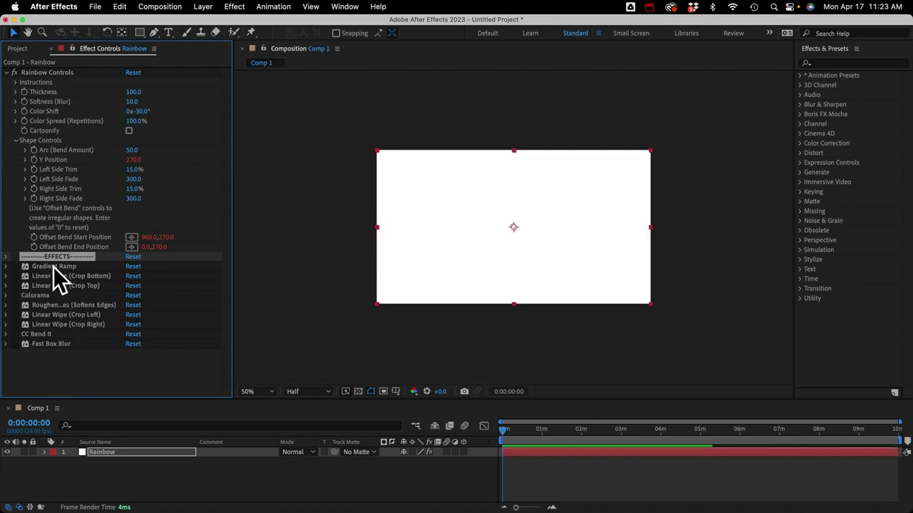
click(14, 266)
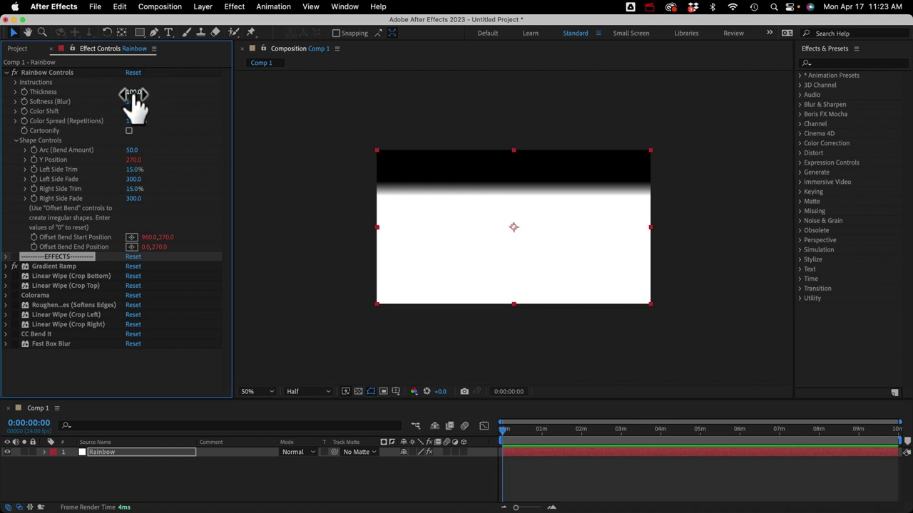
drag(136, 96, 246, 98)
key(super+z)
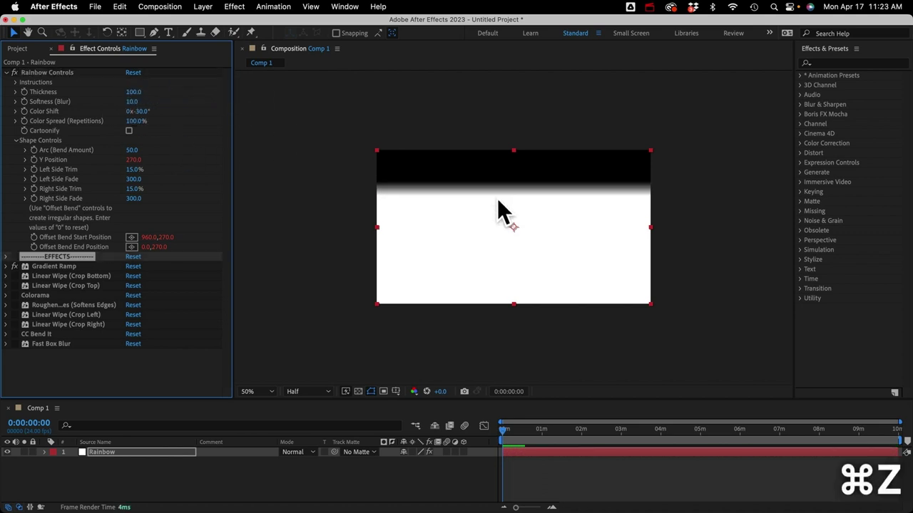
Step: Enable the Crop Bottom and Crop Top linear wipes, briefly toggling the transparency grid
click(14, 276)
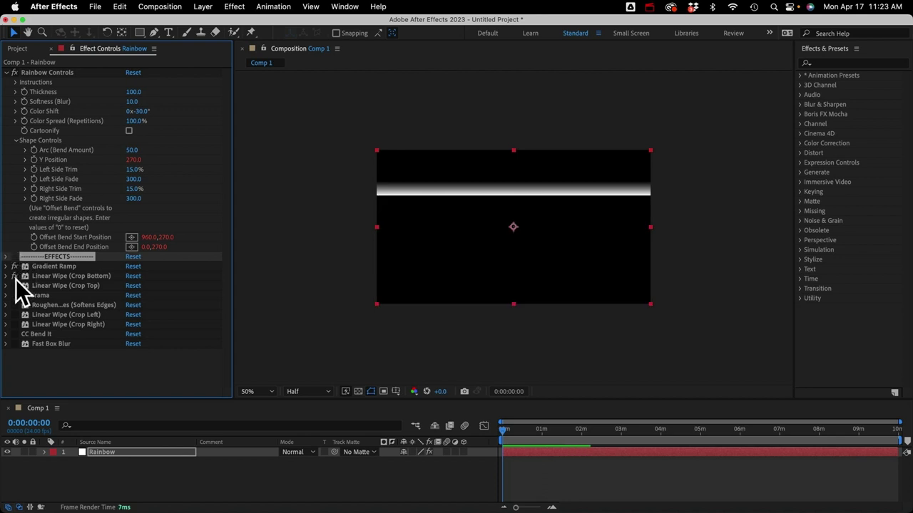
click(14, 285)
click(359, 392)
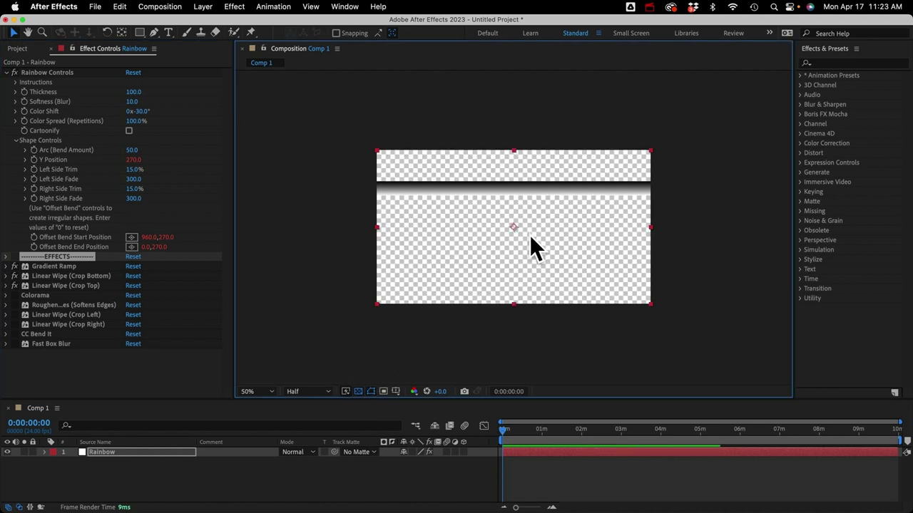
click(358, 391)
Step: Enable Colorama to colour the band, then scrub Color Shift and Color Spread
click(15, 295)
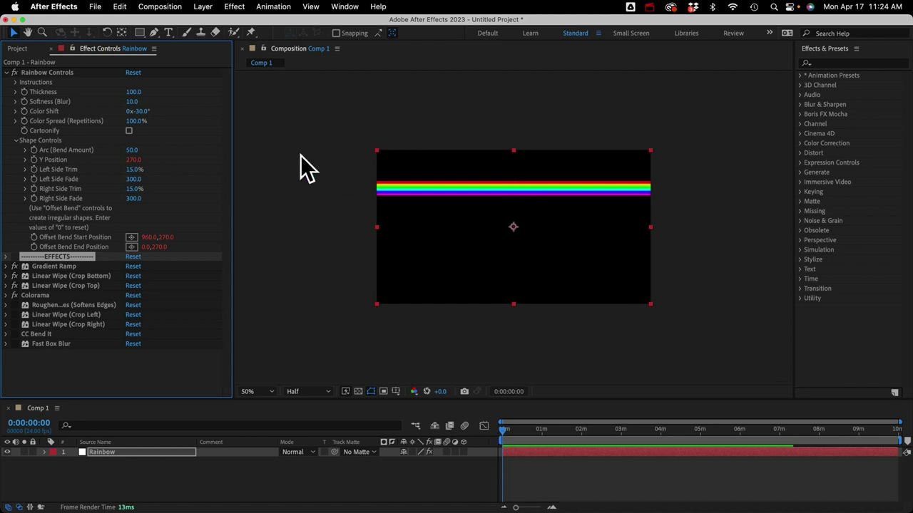
click(154, 110)
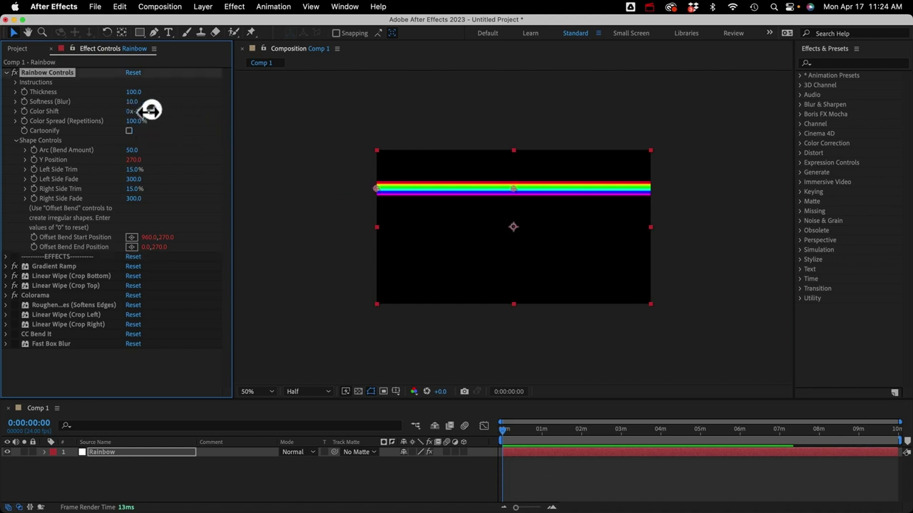
drag(153, 110, 328, 107)
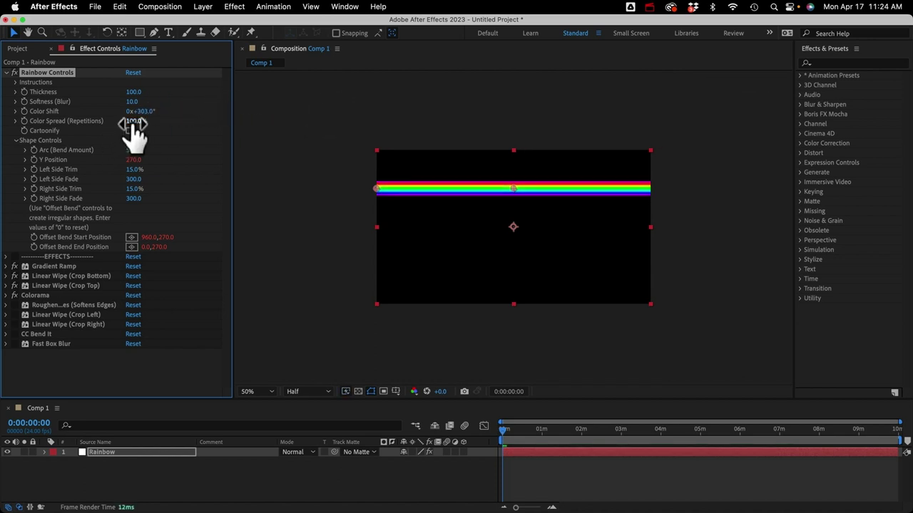
drag(133, 127, 164, 129)
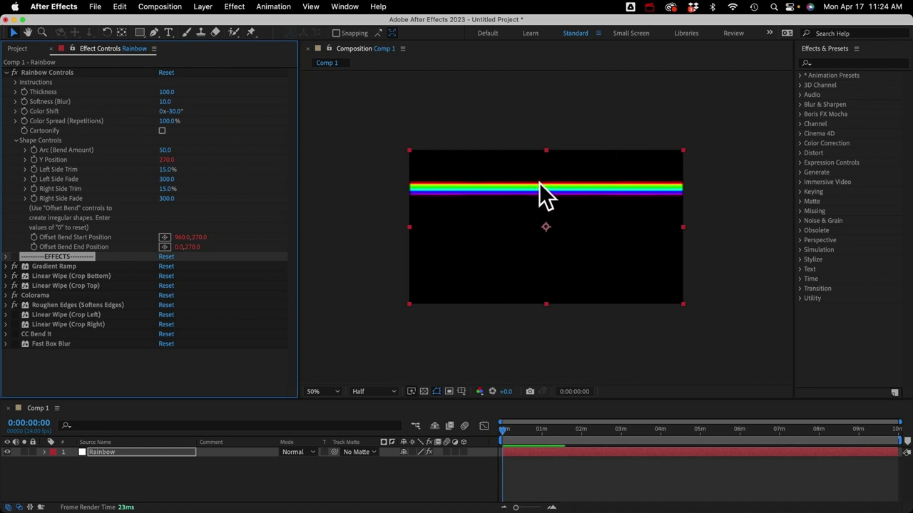
Step: Enable the Crop Left and Crop Right linear wipes so both ends fade out
click(15, 315)
click(14, 324)
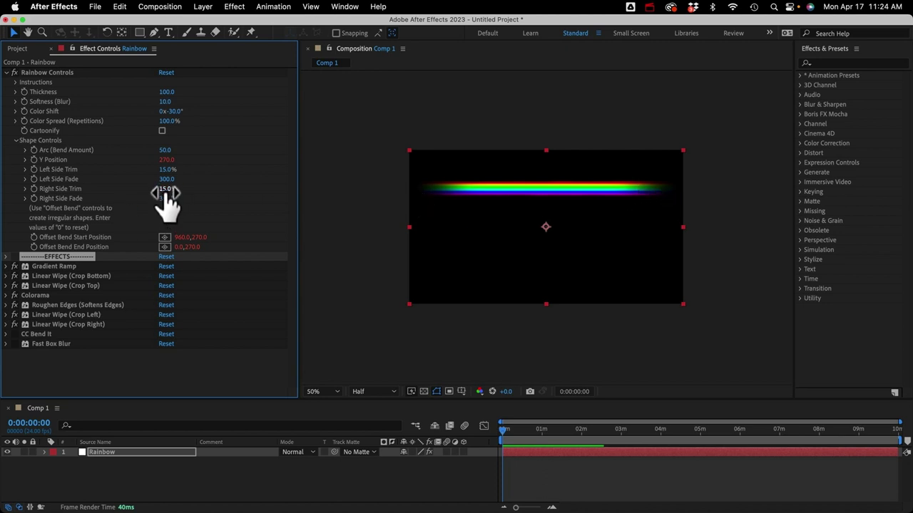
drag(165, 198, 448, 187)
key(super+z)
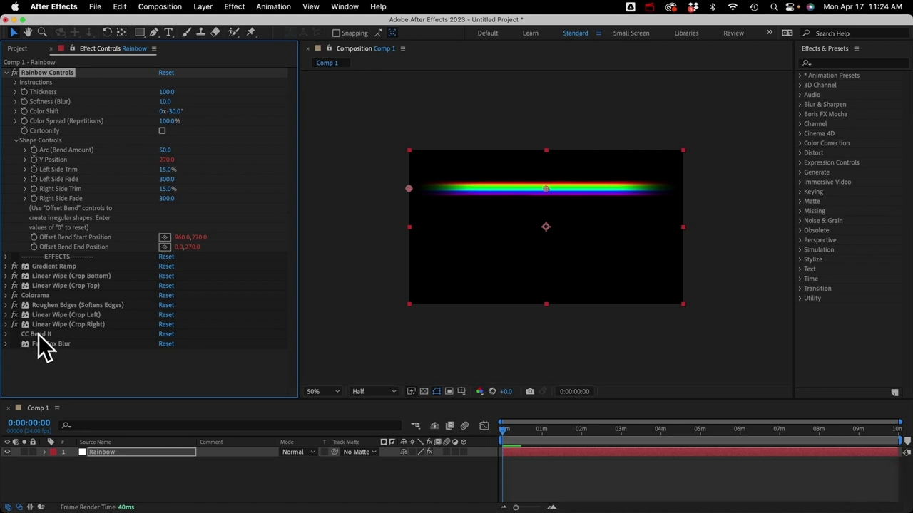
Step: Enable CC Bend It to arch the band, test Arc and Y Position, then enable Fast Box Blur
click(22, 335)
click(15, 335)
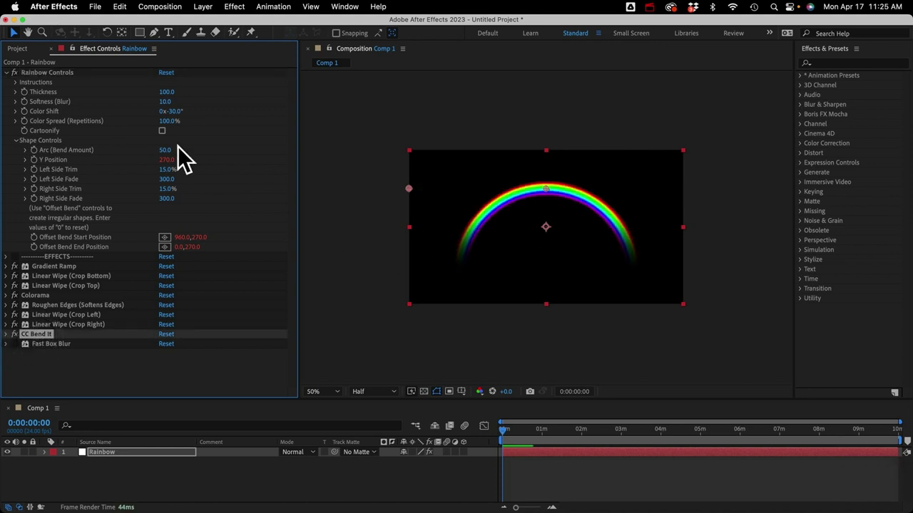
drag(163, 150, 71, 140)
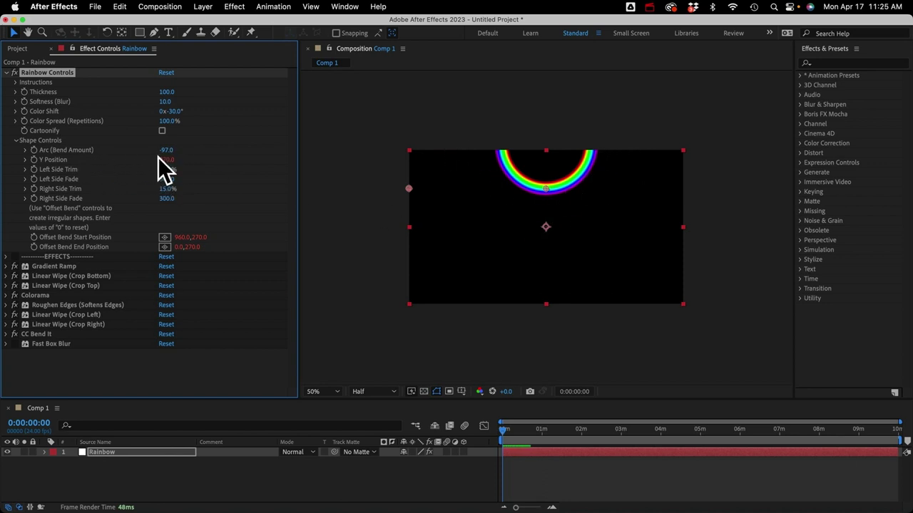
drag(158, 157, 428, 240)
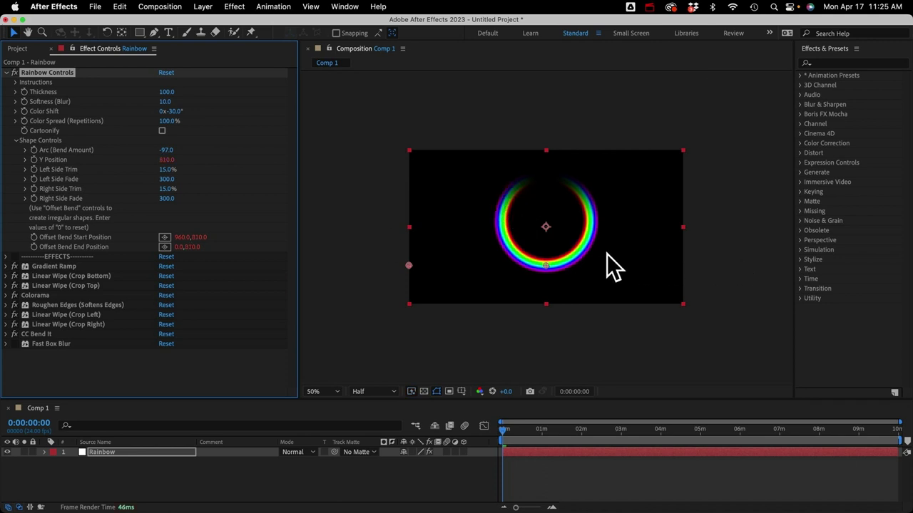
key(super+z)
key(super+z)
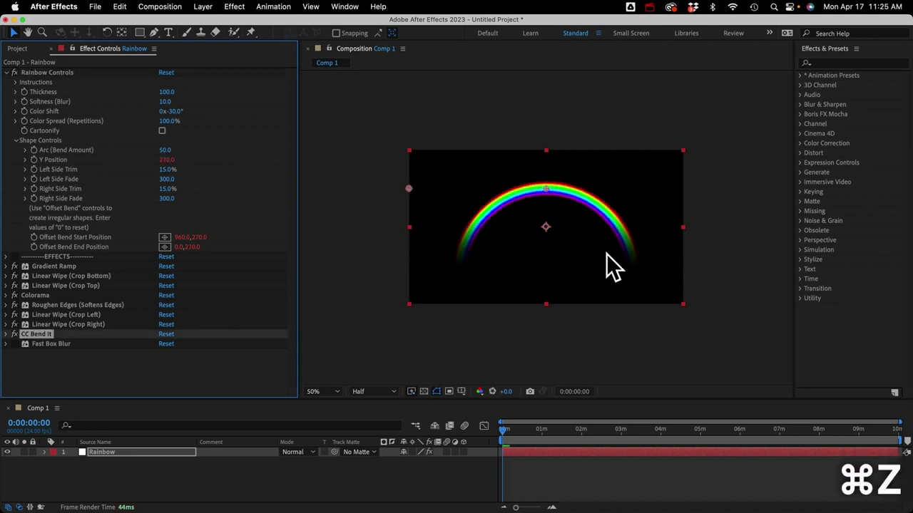
click(14, 344)
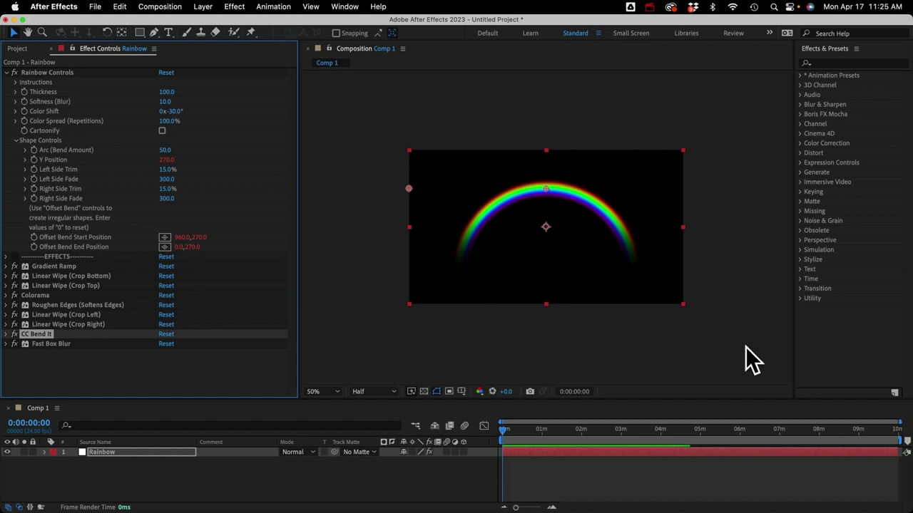
Step: Reveal the Rainbow layer's Transform, move it right, and make the layer 3D
click(106, 451)
click(44, 451)
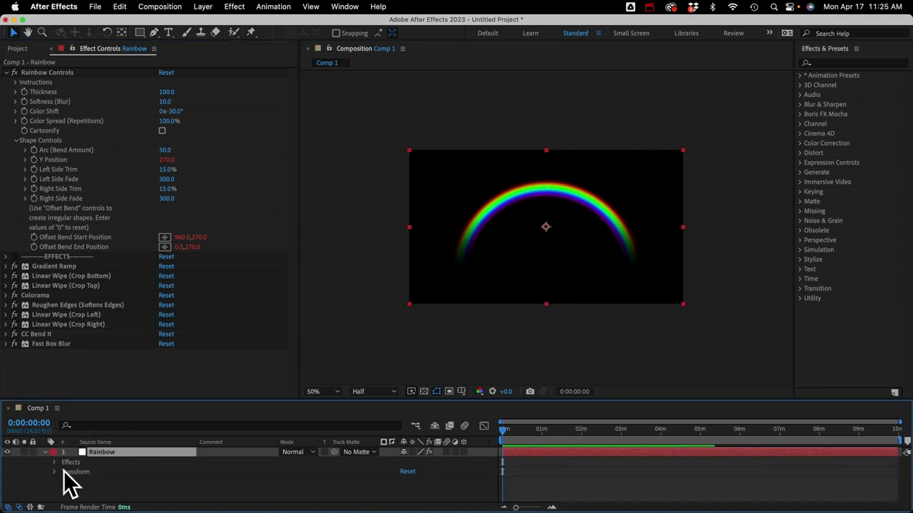
click(54, 472)
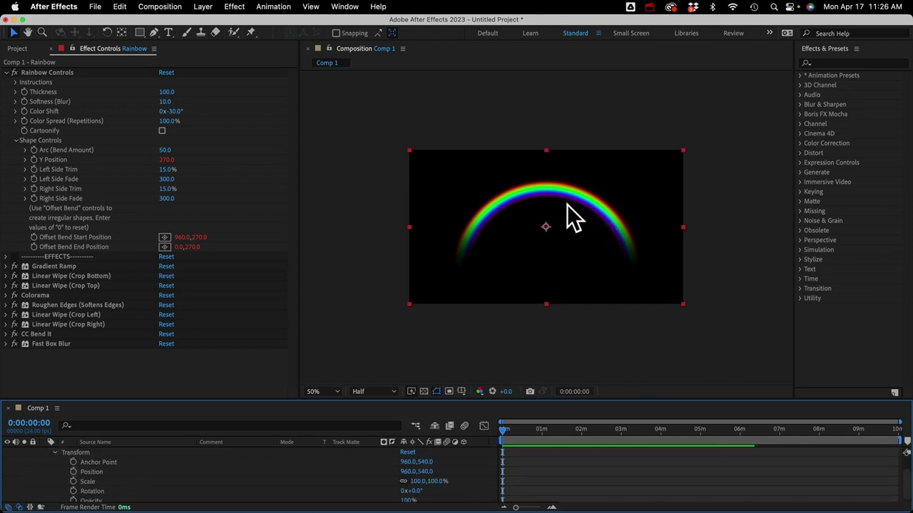
drag(570, 207, 601, 213)
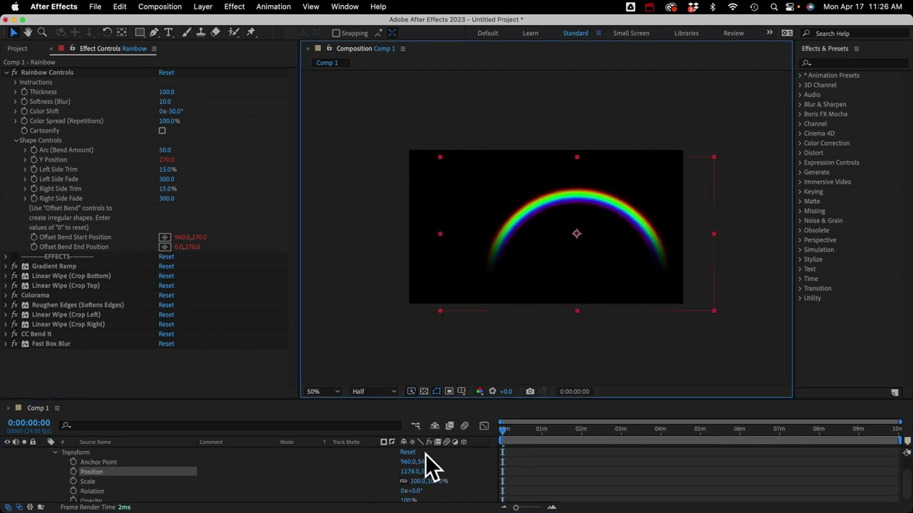
scroll(404, 492, up, 1)
drag(345, 400, 343, 320)
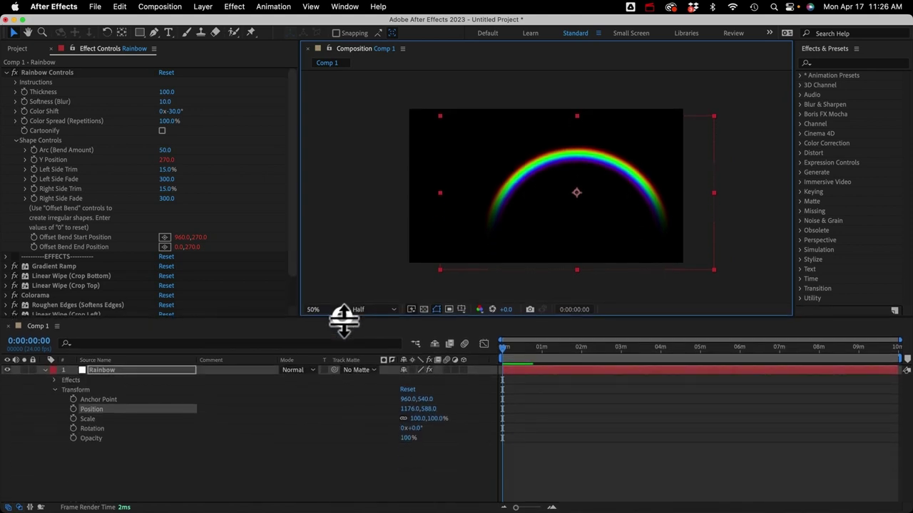
click(464, 371)
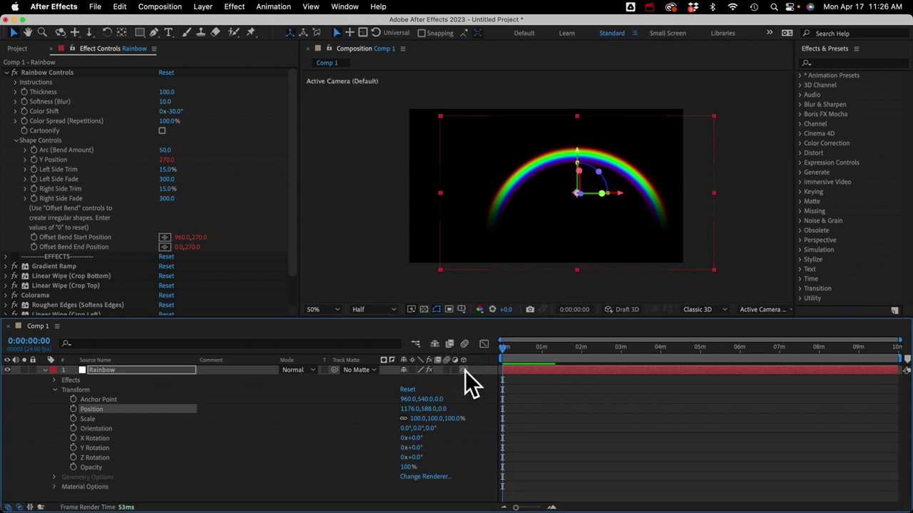
drag(601, 198, 519, 240)
key(super+z)
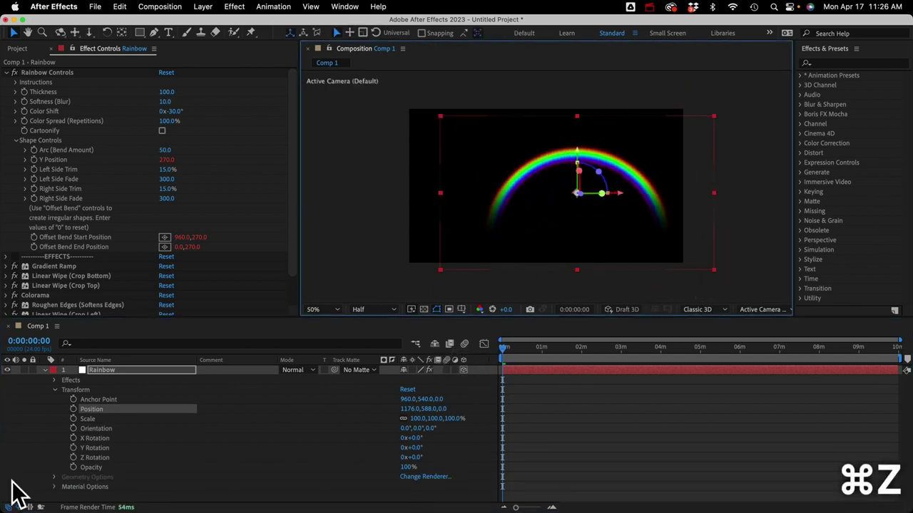
Step: Toggle Cartoonify on and off, then set Left Side Trim to 38% and Left Side Fade to 567
click(84, 136)
click(161, 131)
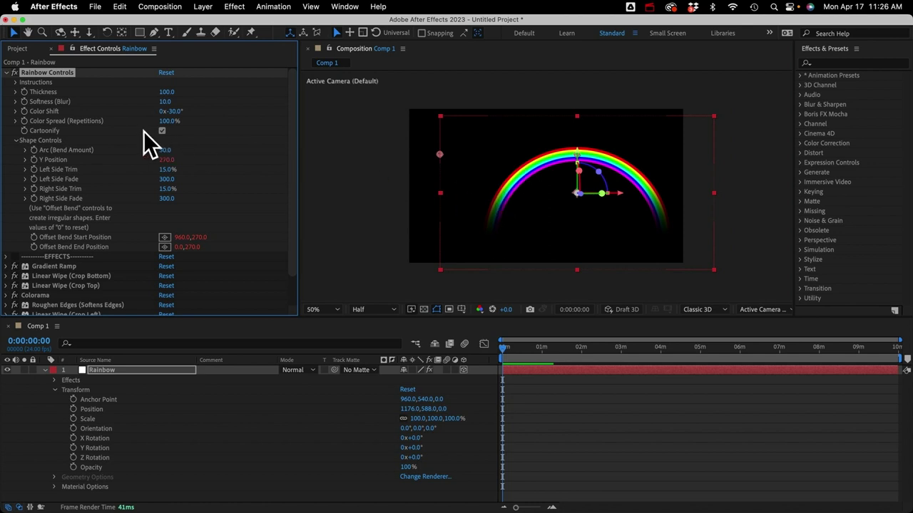
click(161, 130)
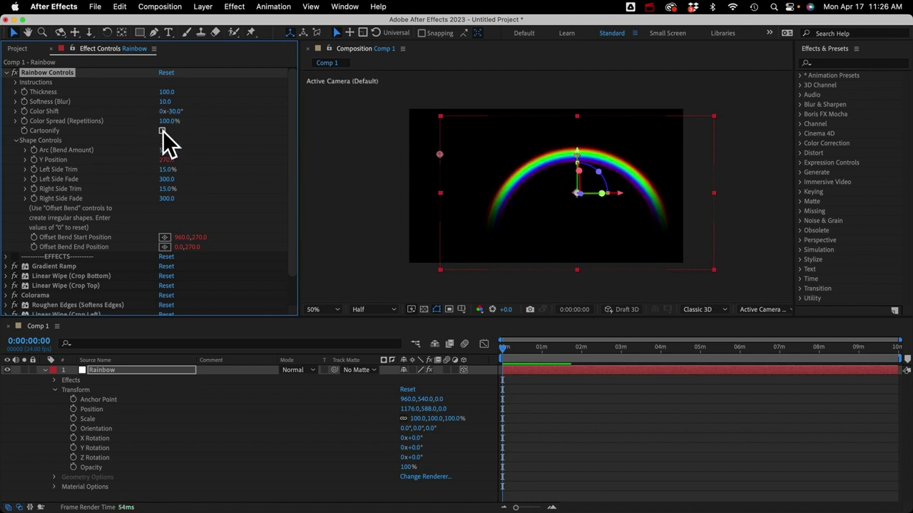
drag(165, 169, 317, 177)
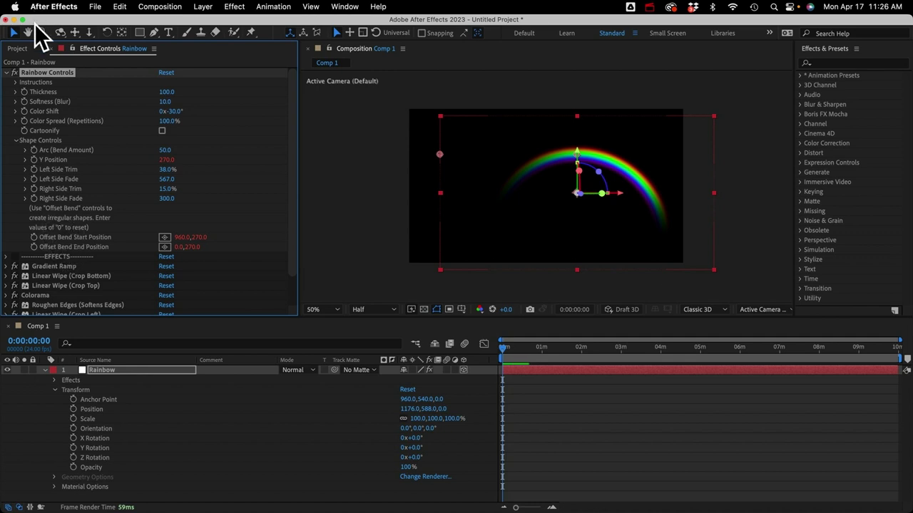
Step: Drag the bend end point to 512.0,102.0 and the start point to 11.0,580.0 in the viewer
click(37, 72)
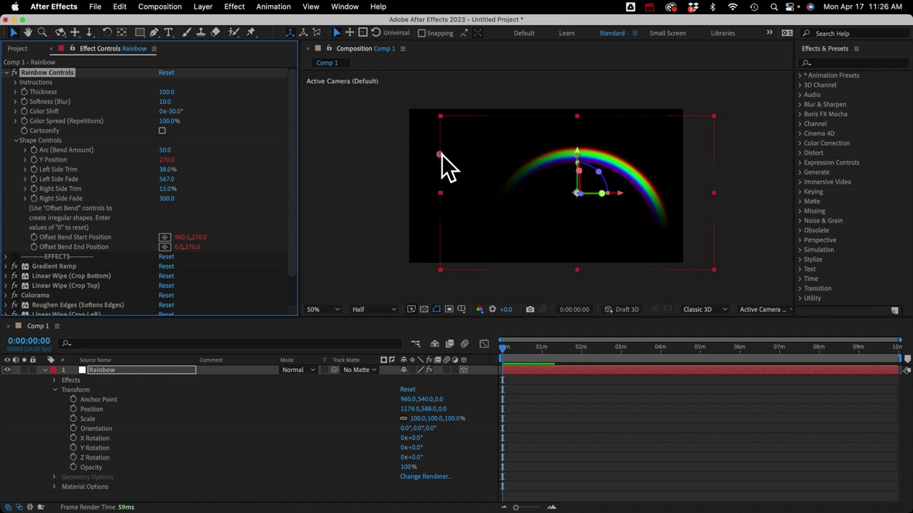
drag(439, 155, 516, 133)
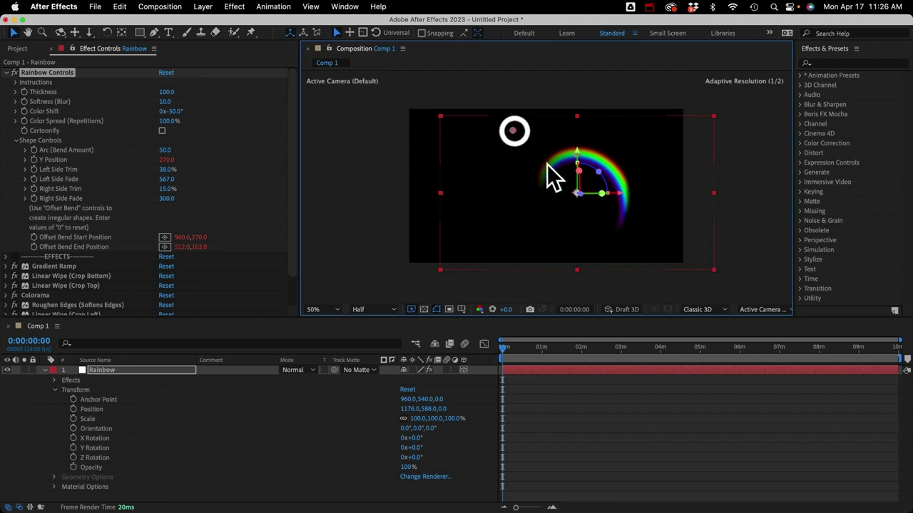
drag(576, 157, 574, 241)
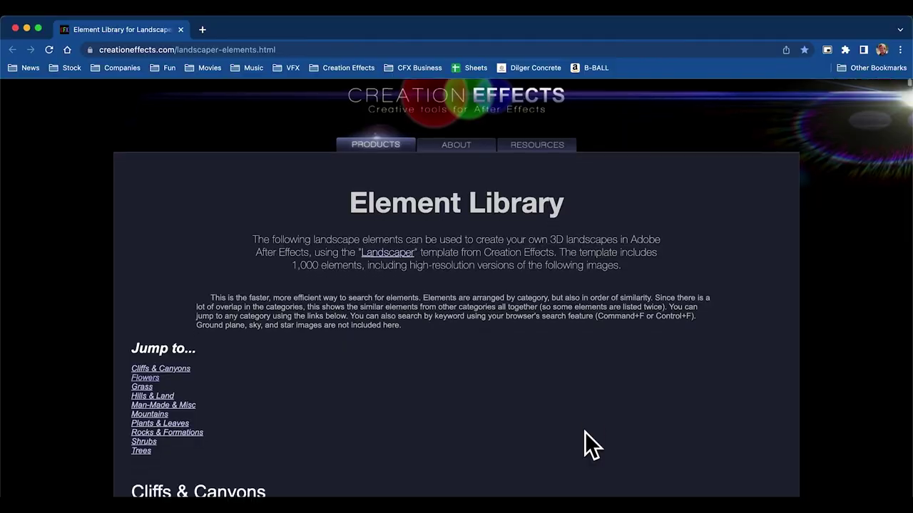
Step: Scroll the Element Library page down to the Hills & Land rock images
scroll(584, 432, down, 10)
scroll(585, 433, down, 6)
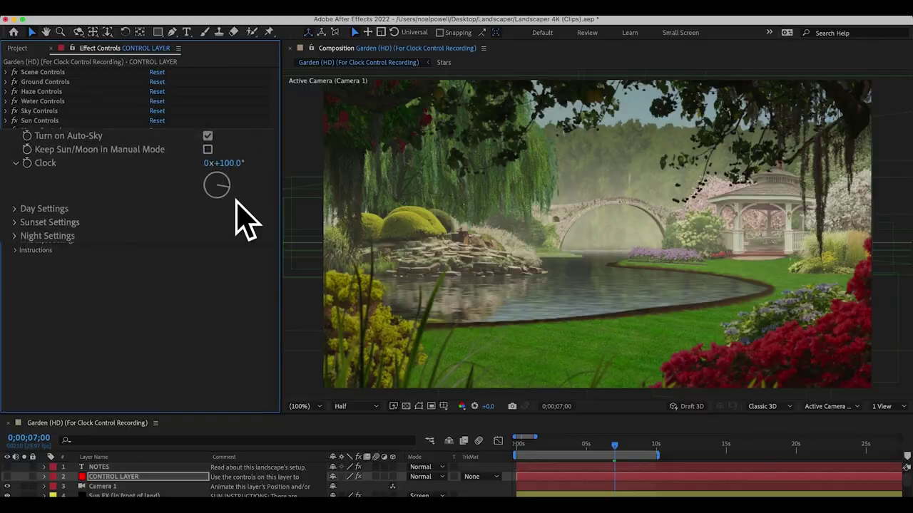
Step: Turn the CONTROL LAYER's Sun Controls Clock to 1x+4.0° to bring the garden scene to night
drag(249, 195, 274, 199)
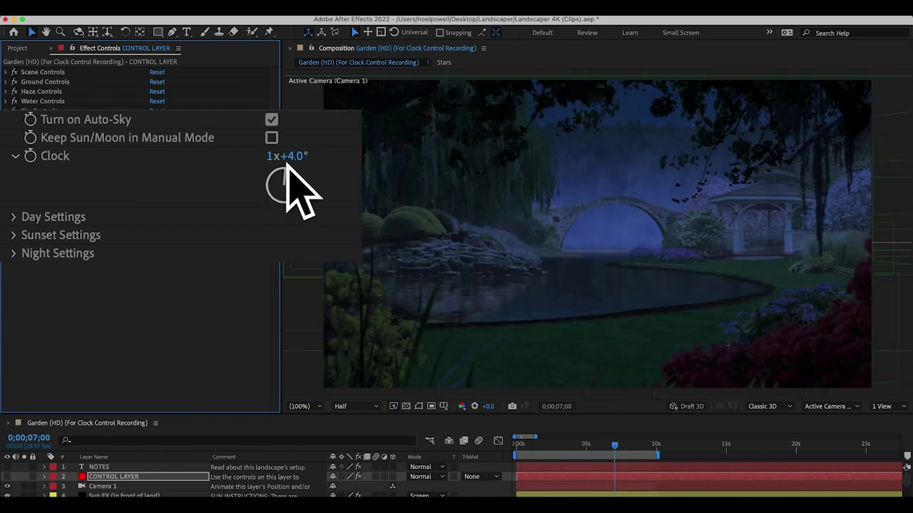